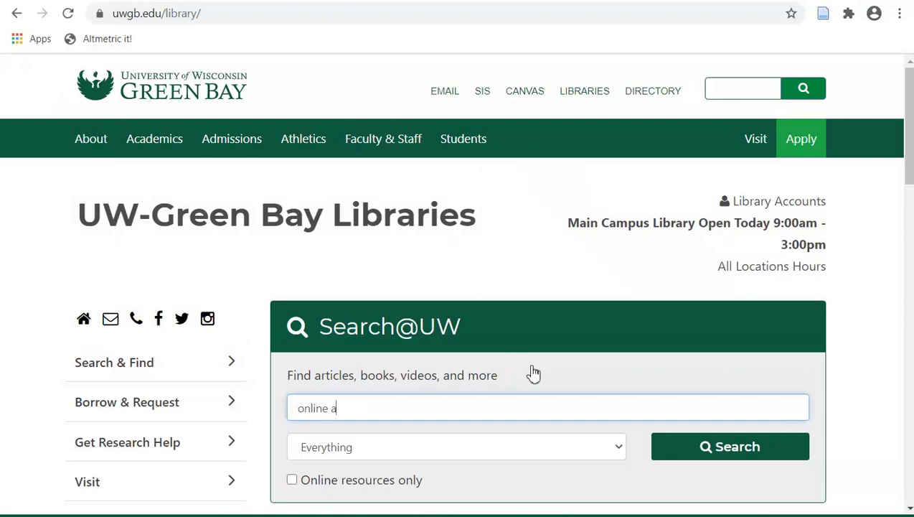
Search everything in the library catalog for "online advertising entrepreneurship" and browse the results
{"action": "type", "text": "g entrepr"}
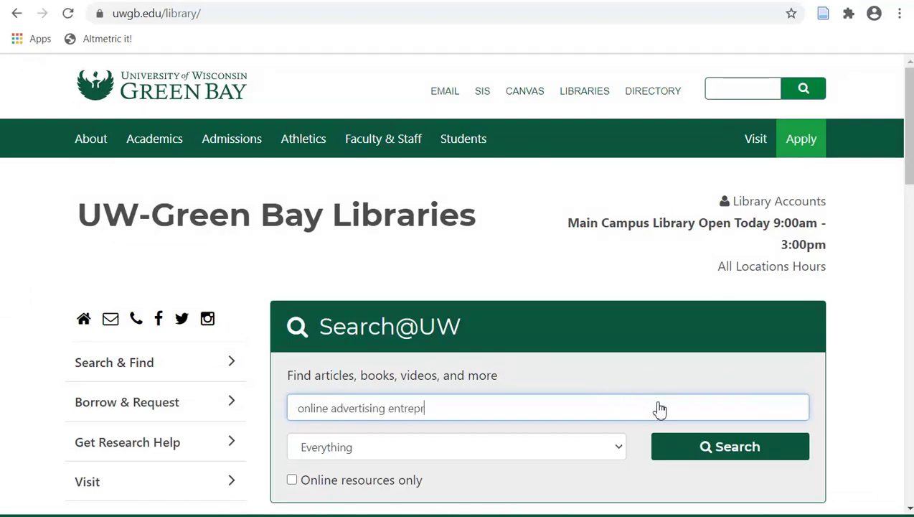
{"action": "type", "text": "eneurship"}
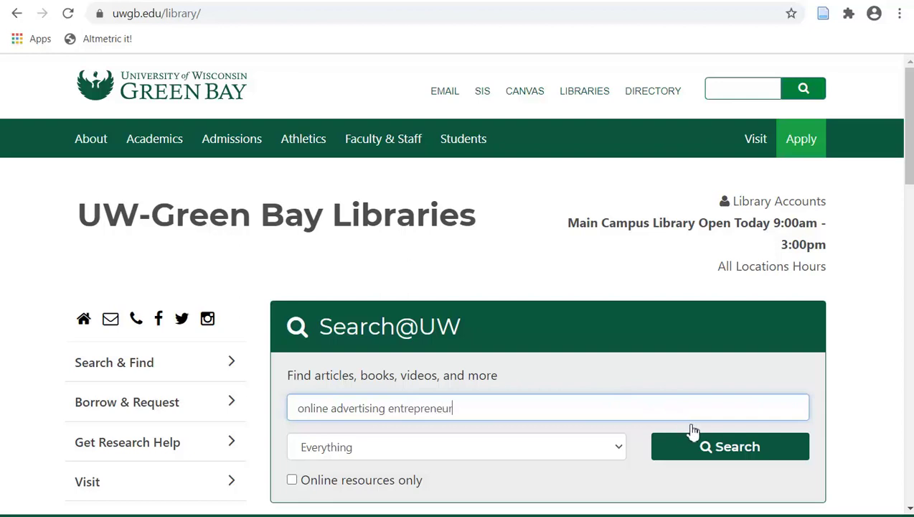
{"action": "left_click", "coordinate": [705, 452]}
{"action": "scroll", "coordinate": [910, 180], "scroll_direction": "down", "scroll_amount": 5}
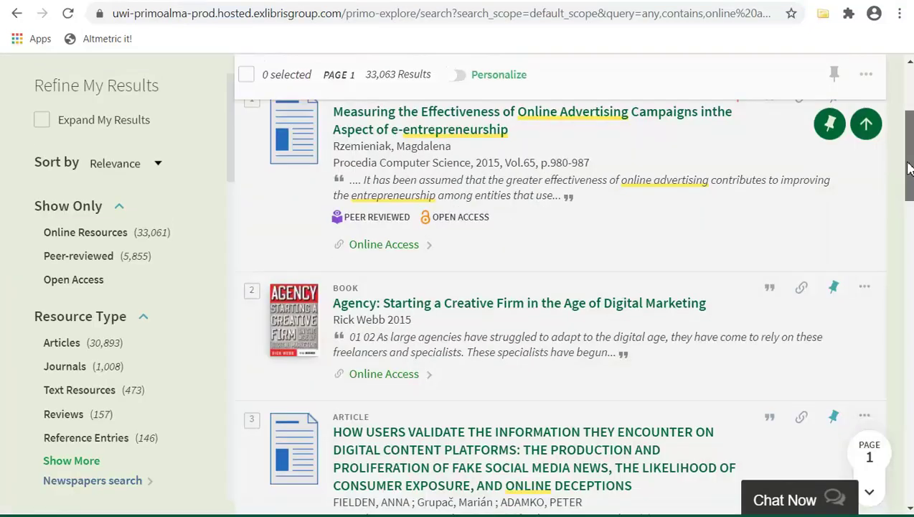
{"action": "left_click_drag", "start_coordinate": [910, 179], "coordinate": [913, 308]}
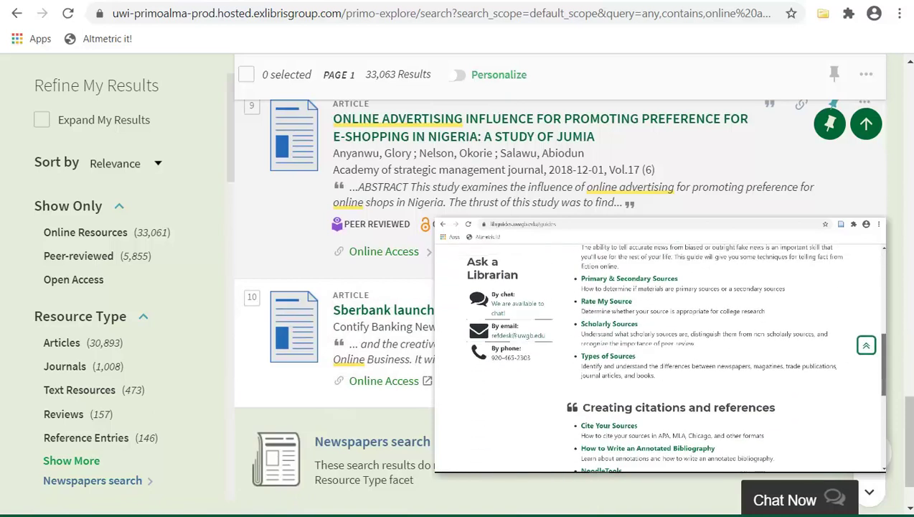
View the record of the article "Sberbank launches anti-crisis YouTube show called Online Business" and close it
{"action": "left_click", "coordinate": [387, 310]}
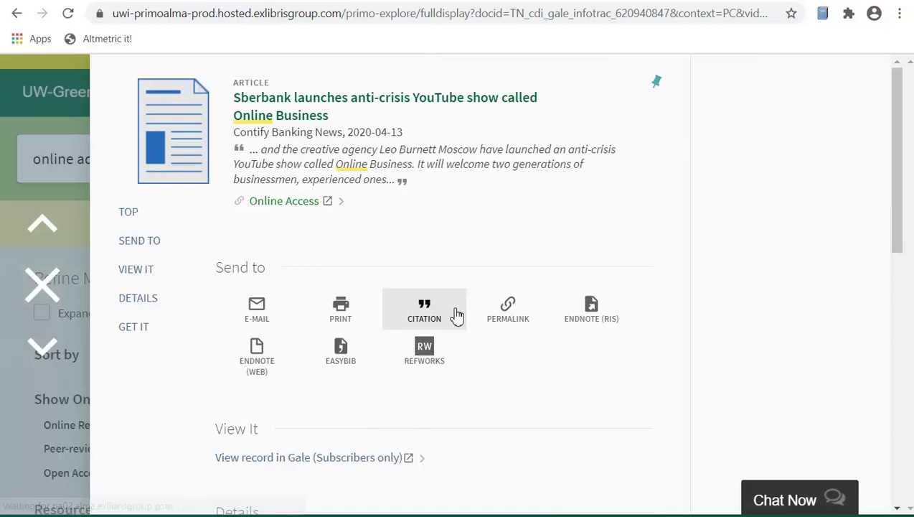
{"action": "left_click", "coordinate": [41, 285]}
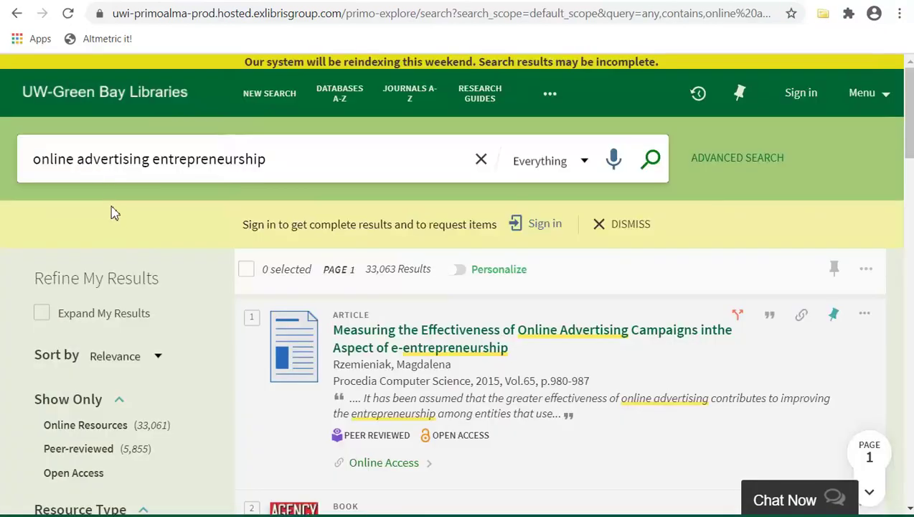
Return to the library home page and open the A-Z Databases list
{"action": "left_click", "coordinate": [69, 96]}
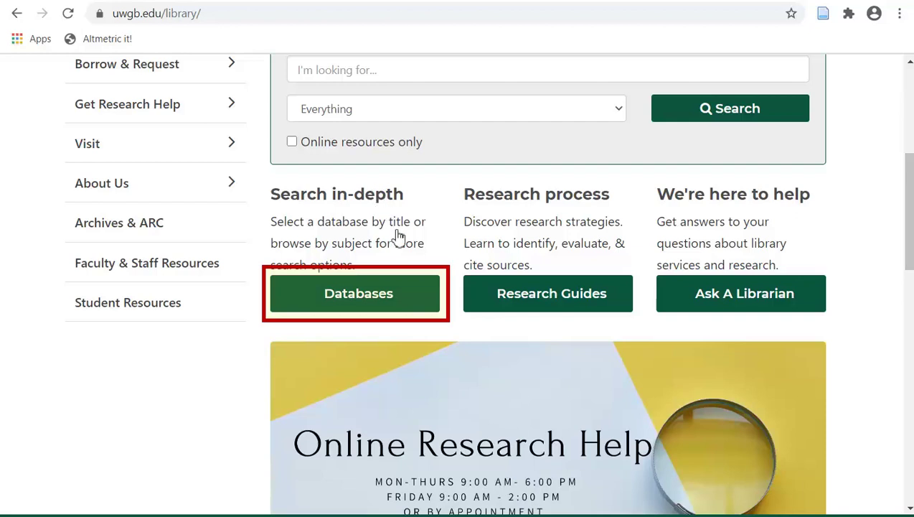
{"action": "left_click", "coordinate": [407, 299]}
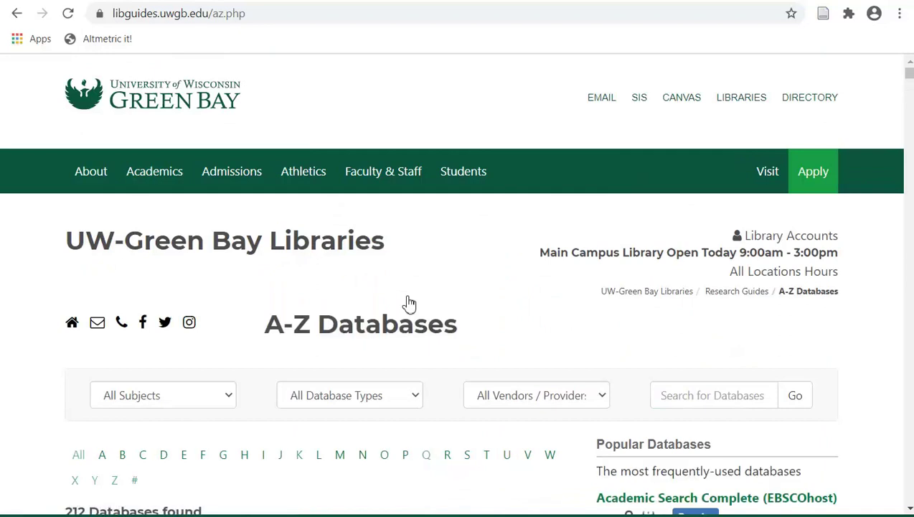
{"action": "scroll", "coordinate": [409, 303], "scroll_direction": "down", "scroll_amount": 2}
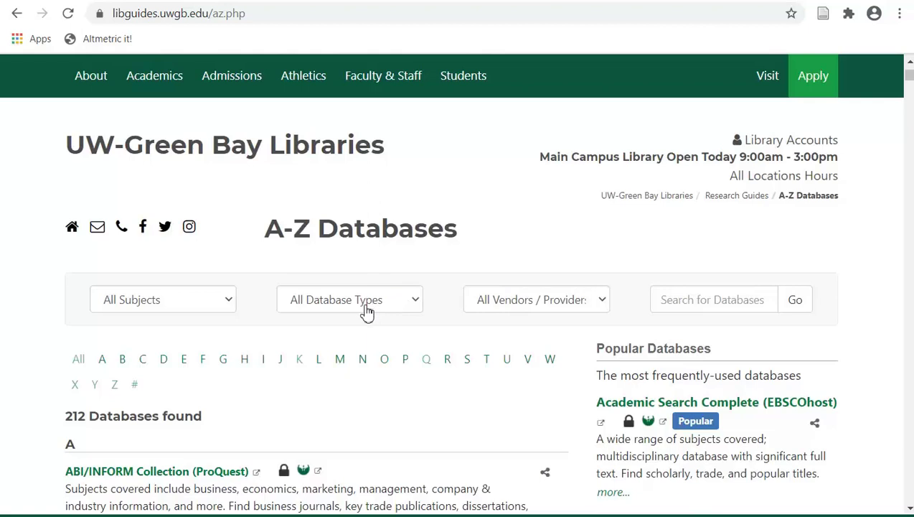
Browse the databases whose titles start with M
{"action": "left_click", "coordinate": [340, 361]}
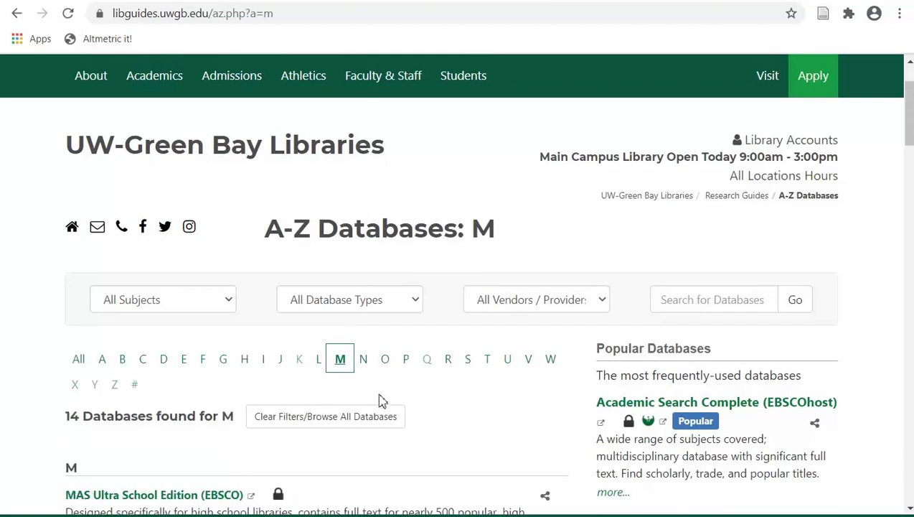
{"action": "scroll", "coordinate": [387, 398], "scroll_direction": "down", "scroll_amount": 3}
{"action": "scroll", "coordinate": [388, 399], "scroll_direction": "down", "scroll_amount": 2}
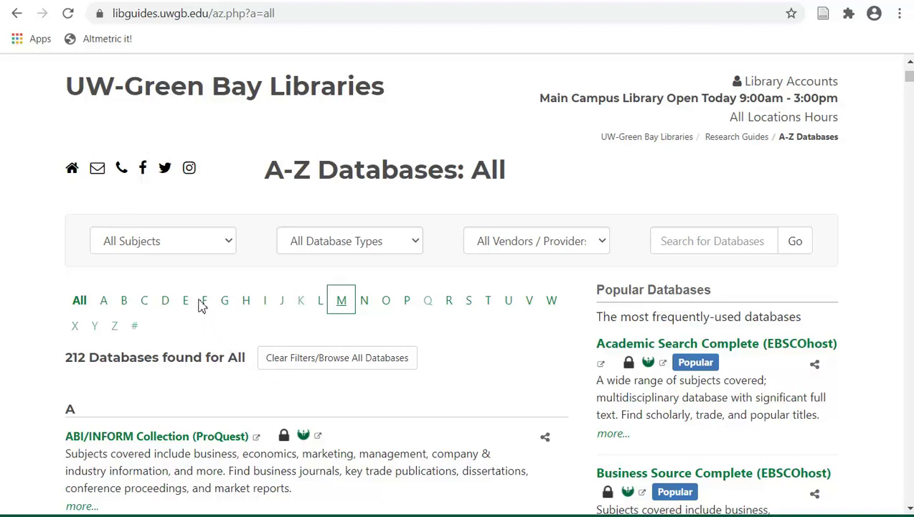
Filter the A-Z databases by the Business subject and open Business Source Complete (EBSCOhost)
{"action": "left_click", "coordinate": [192, 244]}
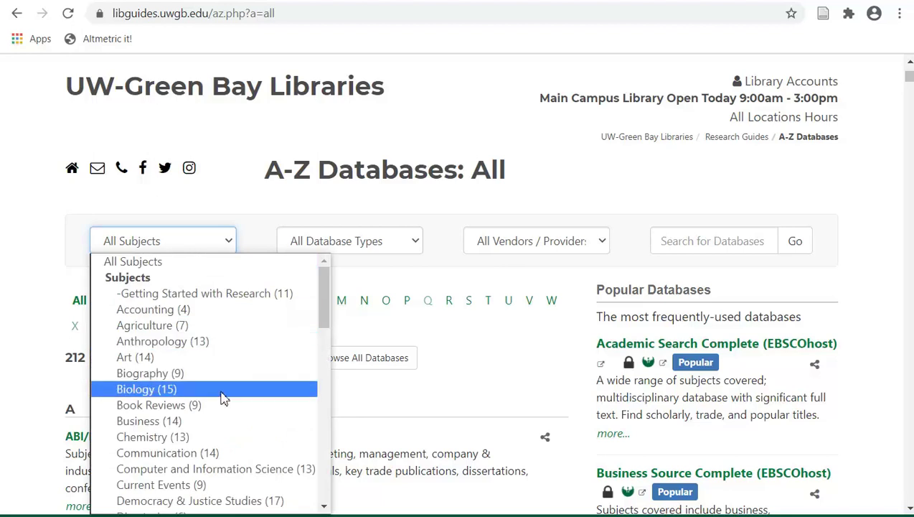
{"action": "left_click", "coordinate": [224, 422]}
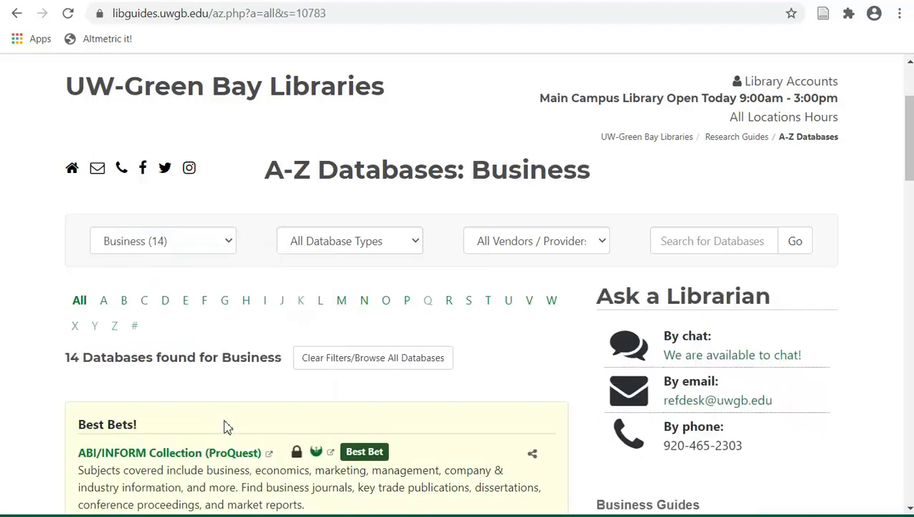
{"action": "scroll", "coordinate": [225, 425], "scroll_direction": "down", "scroll_amount": 5}
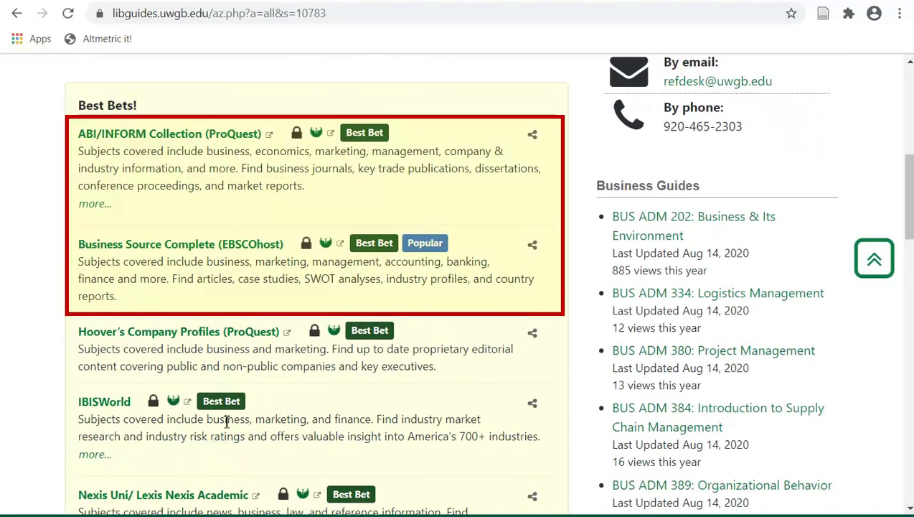
{"action": "left_click", "coordinate": [192, 245]}
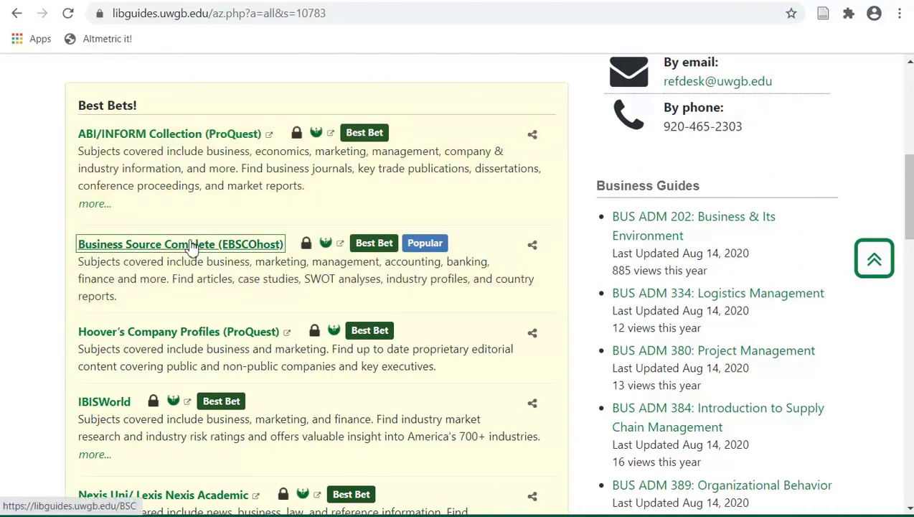
Search Business Source Complete for "entrepreneurship", using the suggested term
{"action": "type", "text": "entre"}
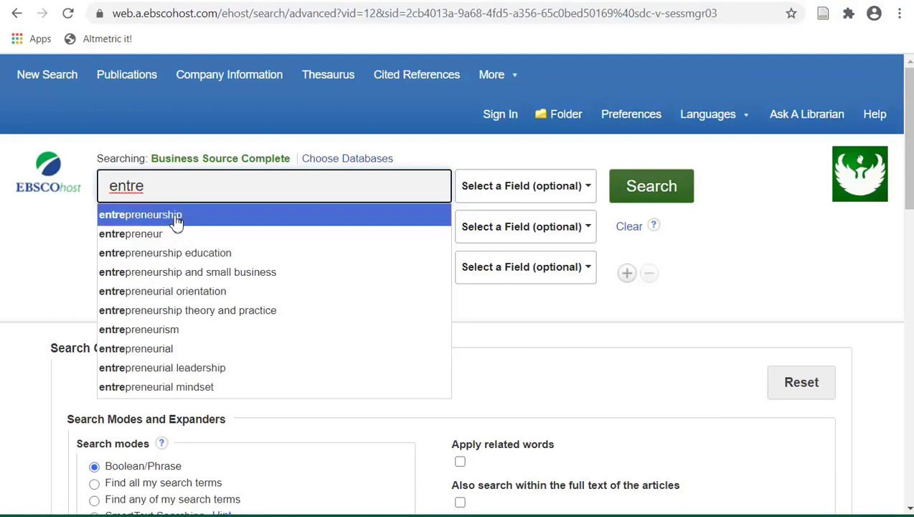
{"action": "left_click", "coordinate": [176, 215]}
{"action": "left_click", "coordinate": [661, 197]}
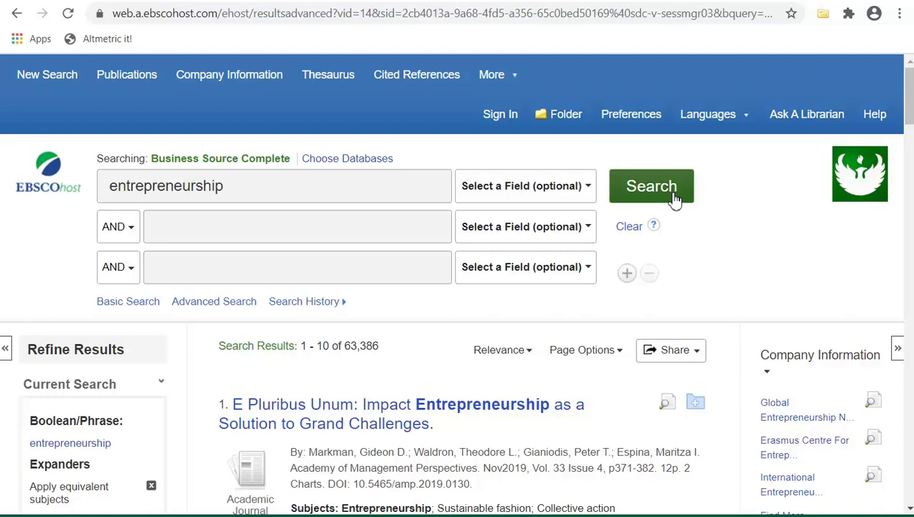
Limit the entrepreneurship results to the Trade Publications source type
{"action": "scroll", "coordinate": [832, 112], "scroll_direction": "down", "scroll_amount": 7}
{"action": "scroll", "coordinate": [694, 115], "scroll_direction": "down", "scroll_amount": 2}
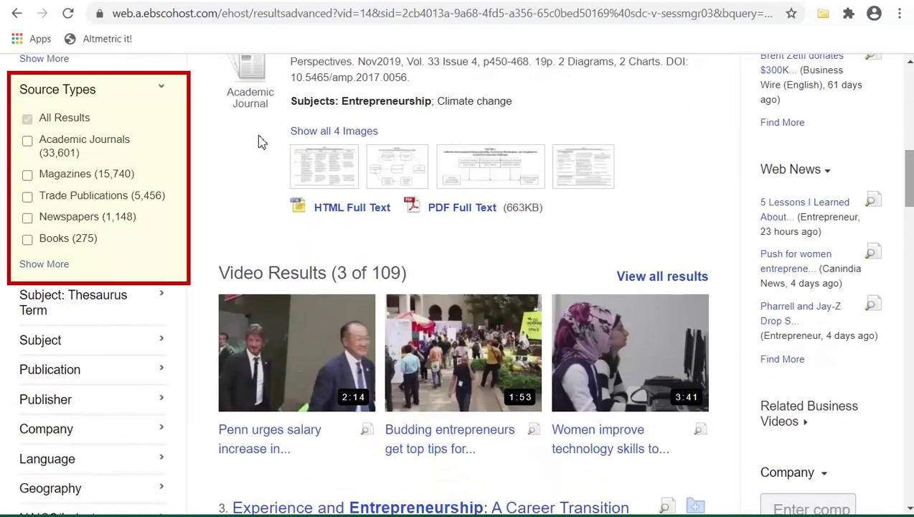
{"action": "left_click", "coordinate": [102, 201]}
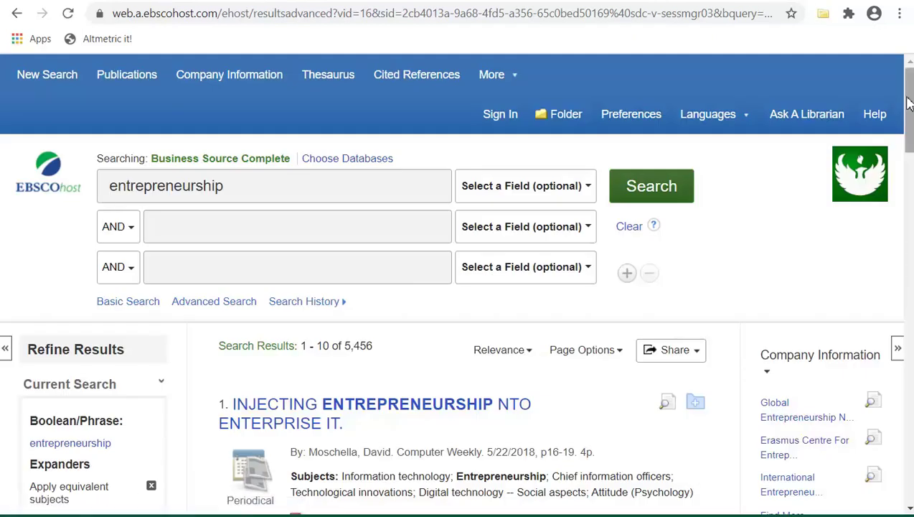
{"action": "left_click_drag", "start_coordinate": [911, 101], "coordinate": [910, 152]}
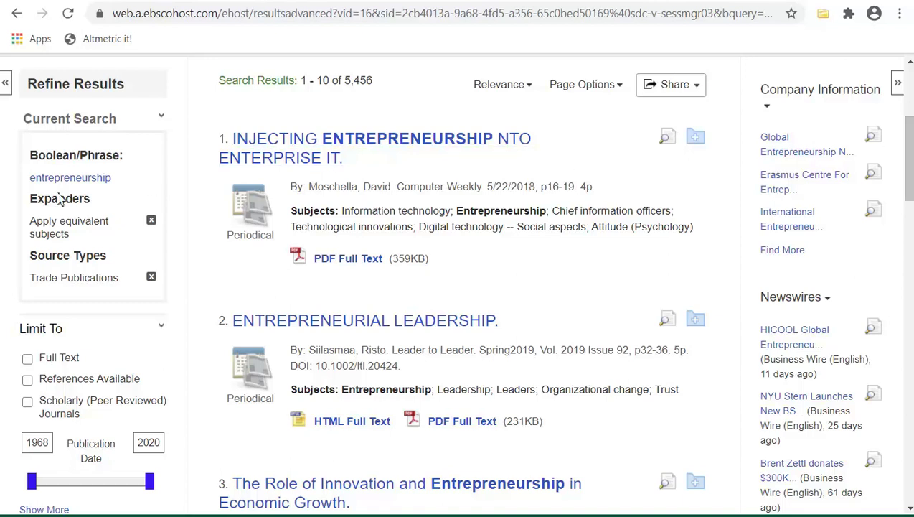
Remove the Trade Publications limit, restrict the results to Magazines instead, and browse the articles
{"action": "left_click", "coordinate": [151, 277]}
{"action": "scroll", "coordinate": [910, 151], "scroll_direction": "down", "scroll_amount": 5}
{"action": "scroll", "coordinate": [911, 151], "scroll_direction": "down", "scroll_amount": 3}
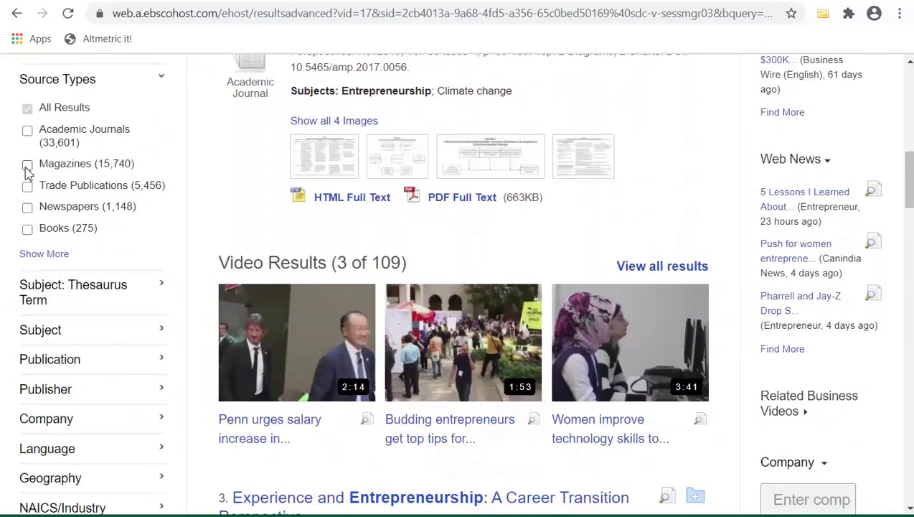
{"action": "left_click", "coordinate": [28, 165]}
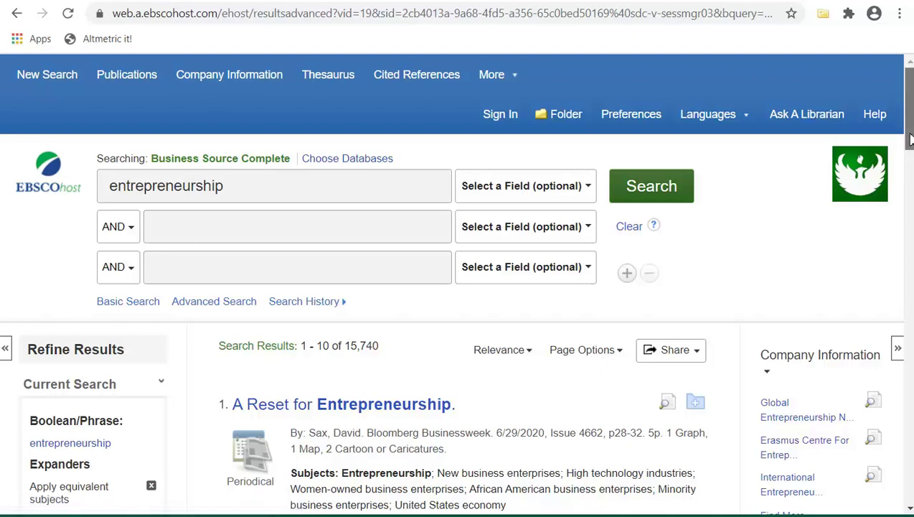
{"action": "left_click_drag", "start_coordinate": [910, 140], "coordinate": [910, 219]}
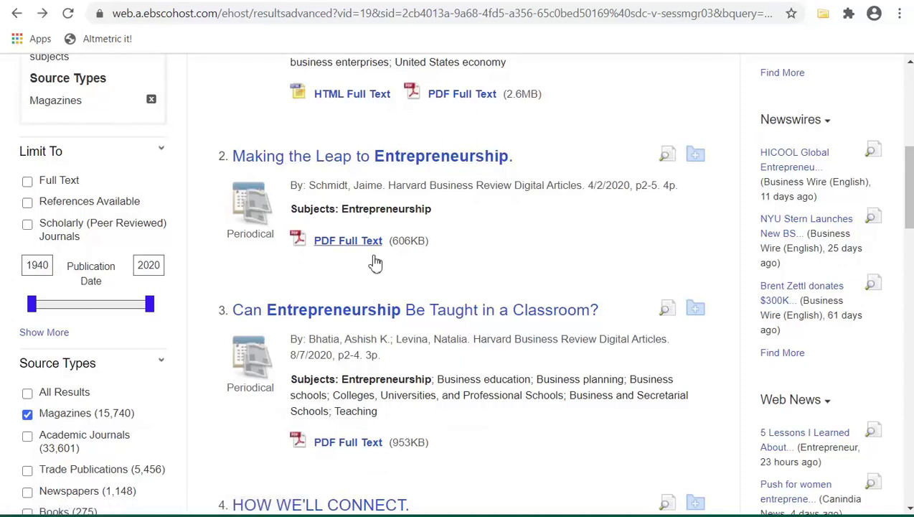
Open the record of "Can Entrepreneurship Be Taught in a Classroom?" and review its details and full-text options
{"action": "left_click", "coordinate": [447, 310]}
{"action": "scroll", "coordinate": [455, 284], "scroll_direction": "down", "scroll_amount": 3}
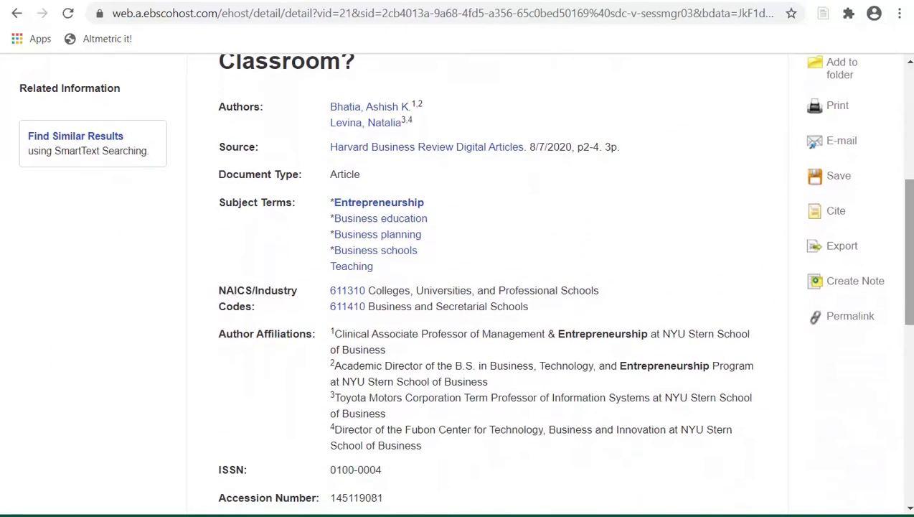
{"action": "scroll", "coordinate": [290, 333], "scroll_direction": "up", "scroll_amount": 3}
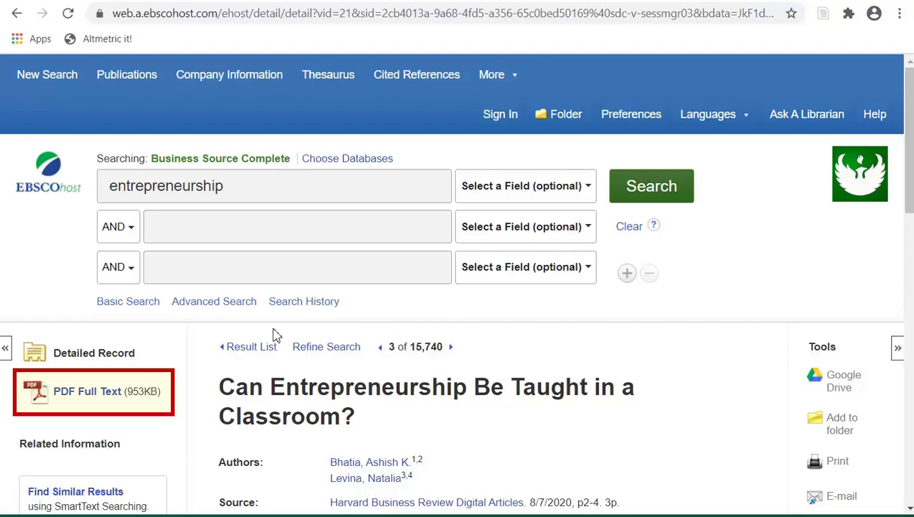
Return to the result list and look up full-text availability for the article "Developing Entrepreneurship" with Find It
{"action": "left_click", "coordinate": [247, 347]}
{"action": "scroll", "coordinate": [258, 345], "scroll_direction": "down", "scroll_amount": 10}
{"action": "scroll", "coordinate": [275, 342], "scroll_direction": "down", "scroll_amount": 3}
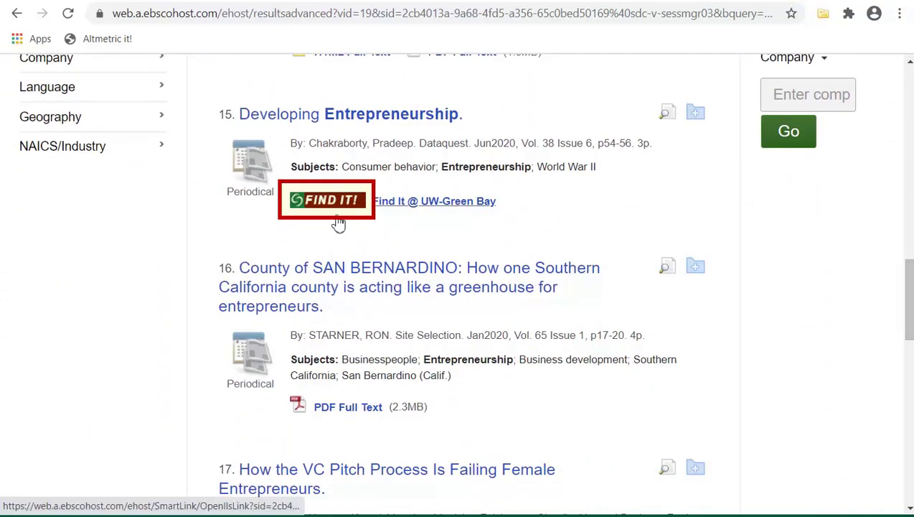
{"action": "left_click", "coordinate": [339, 207]}
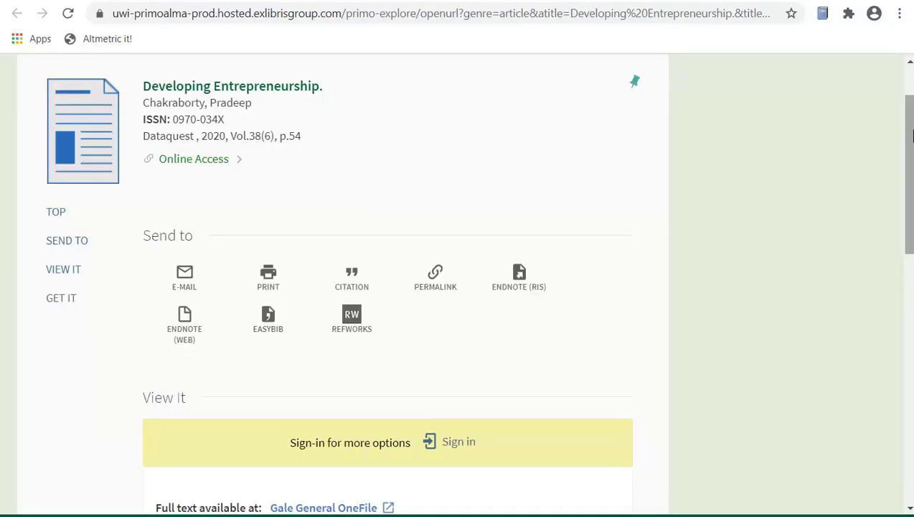
{"action": "left_click_drag", "start_coordinate": [910, 136], "coordinate": [910, 265]}
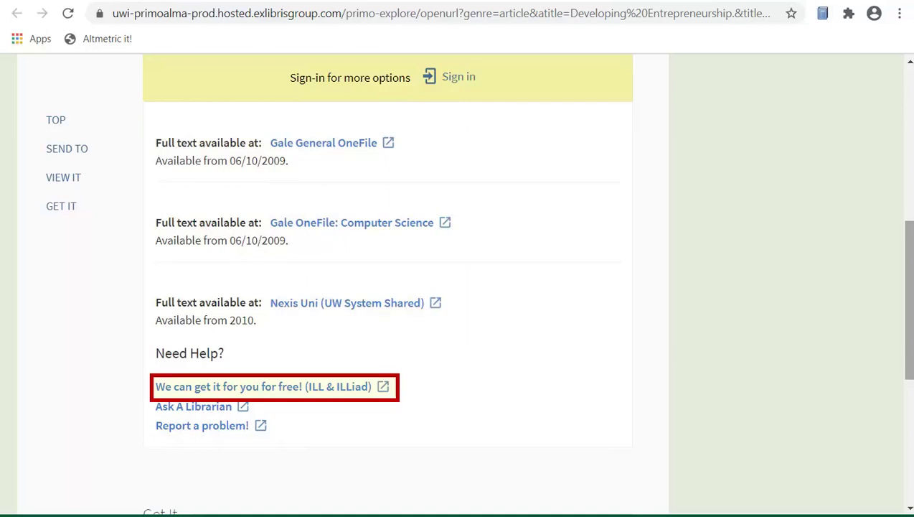
Open the free interlibrary loan request for the article, choosing UW-Green Bay as the organization, and review the request form
{"action": "left_click", "coordinate": [287, 386]}
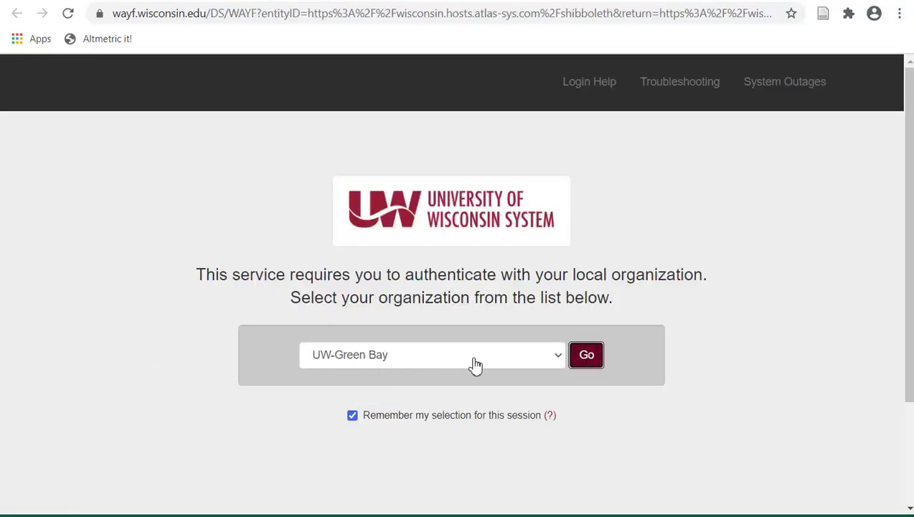
{"action": "left_click", "coordinate": [584, 362]}
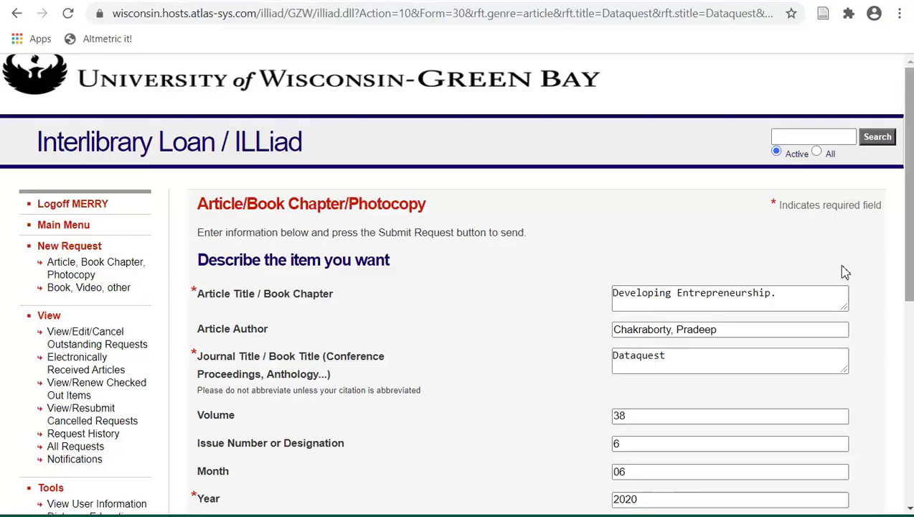
{"action": "left_click_drag", "start_coordinate": [912, 158], "coordinate": [900, 372]}
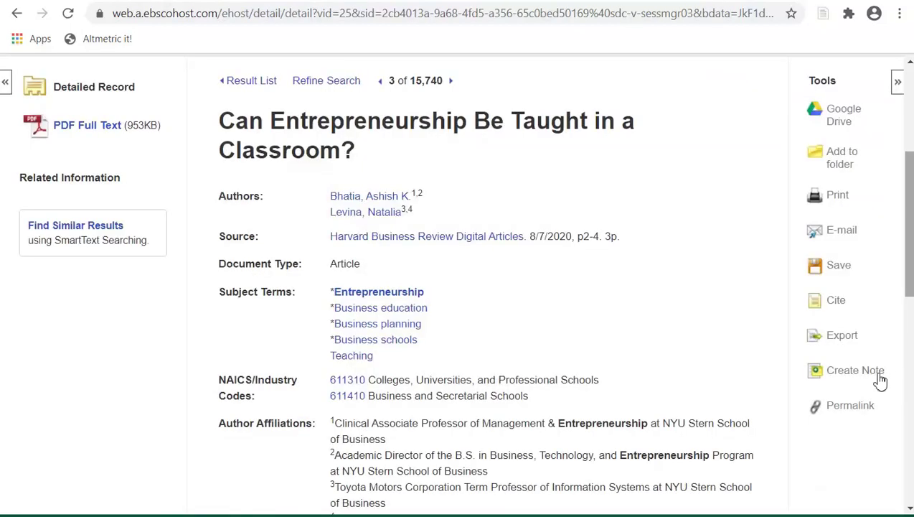
Get the permalink of the article "Can Entrepreneurship Be Taught in a Classroom?"
{"action": "left_click", "coordinate": [854, 408]}
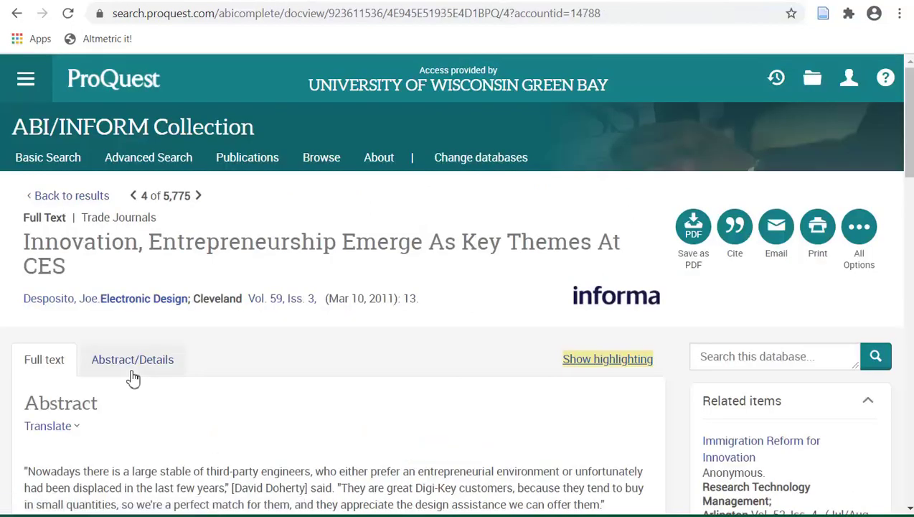
Find the document URL in the abstract and details of the ProQuest article "Innovation, Entrepreneurship Emerge As Key Themes At CES"
{"action": "left_click", "coordinate": [132, 373]}
{"action": "left_click_drag", "start_coordinate": [908, 144], "coordinate": [909, 452]}
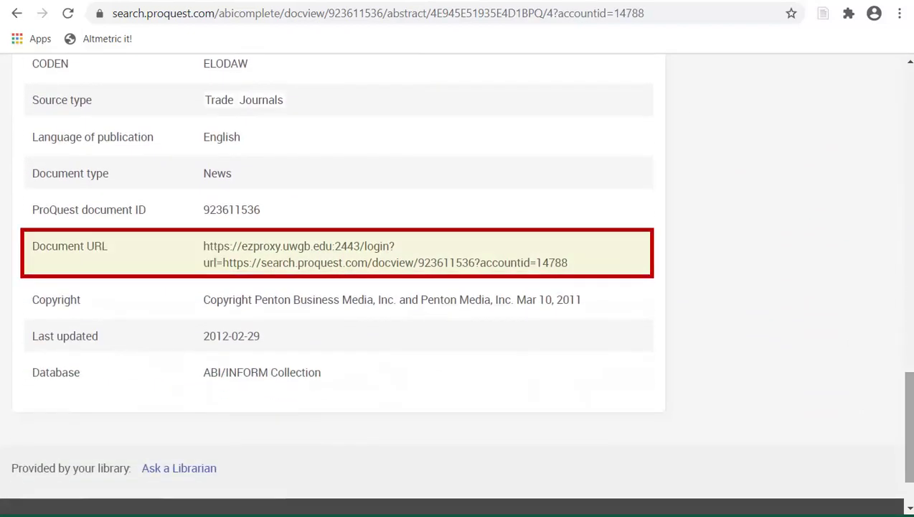